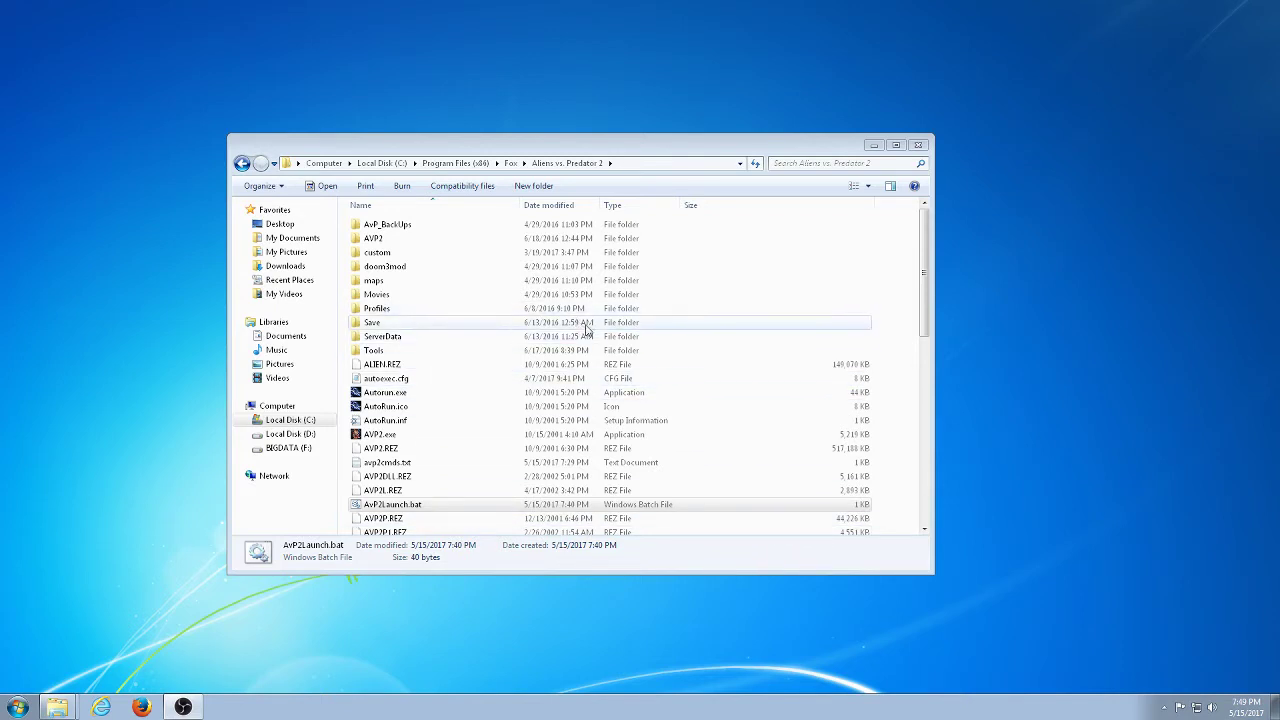
# Run the existing AvP2Launch.bat in the Aliens vs. Predator 2 folder to start the game.
pyautogui.click(390, 490)
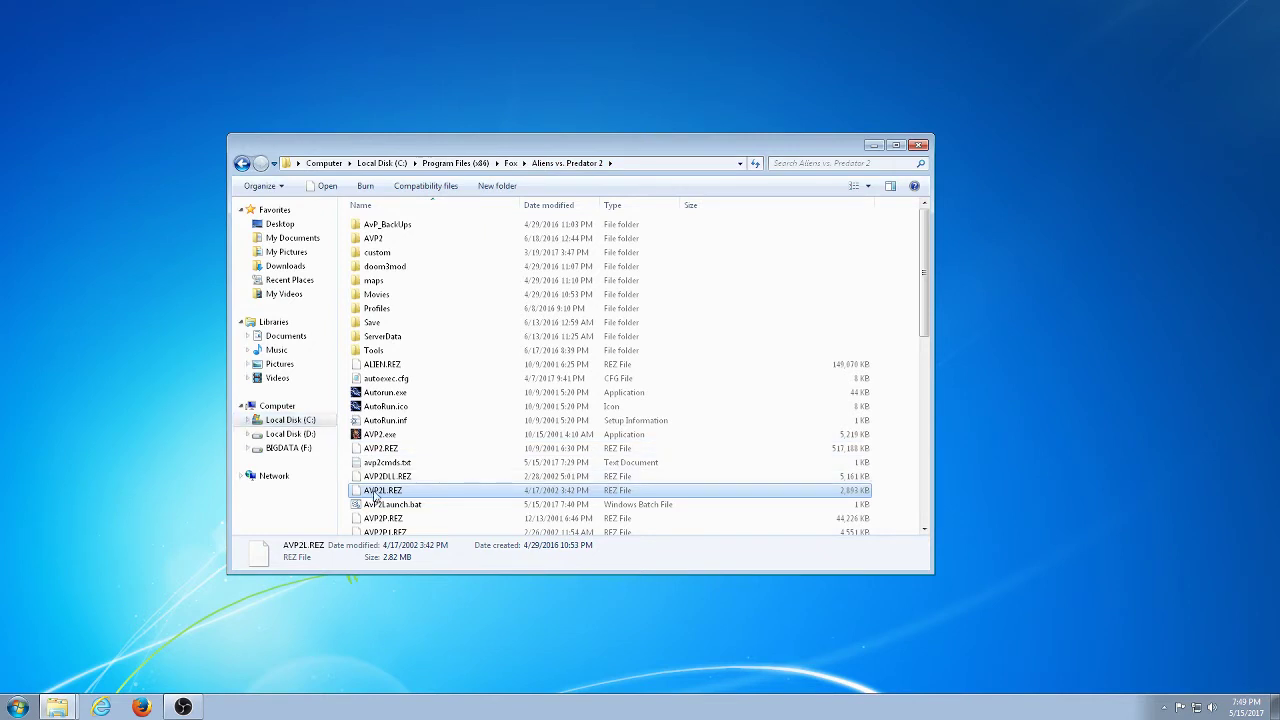
pyautogui.click(433, 510)
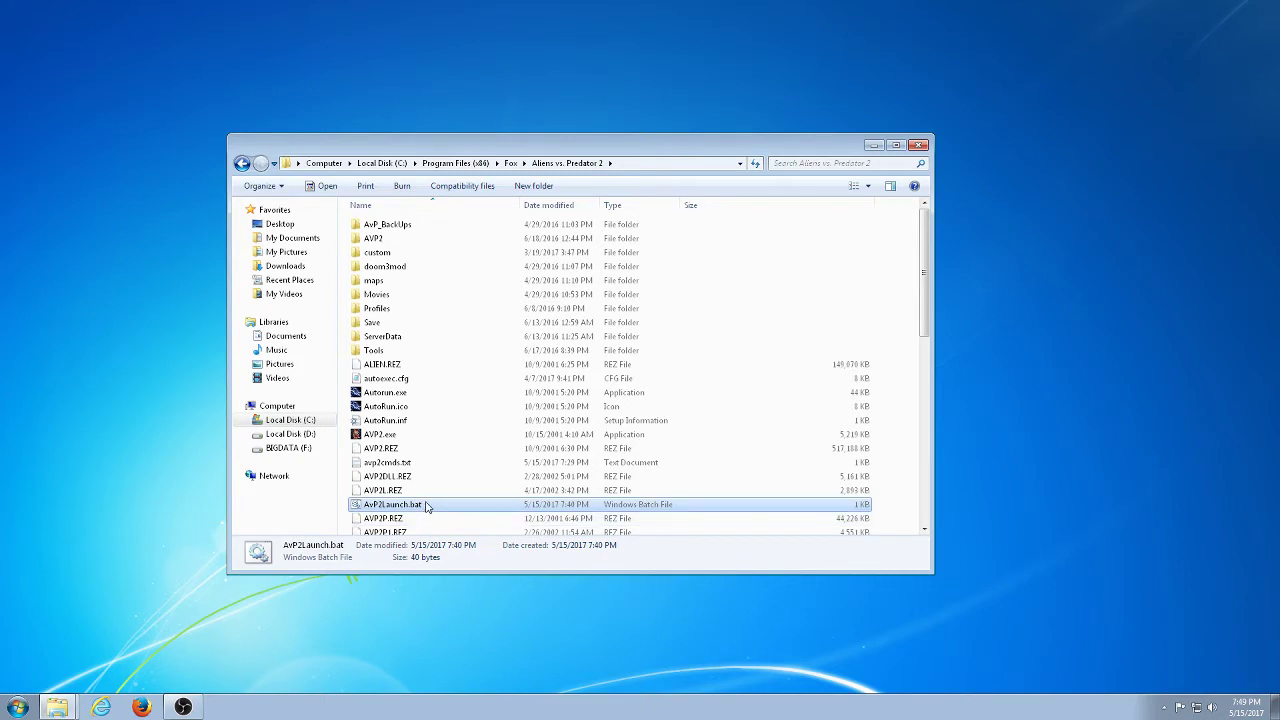
pyautogui.doubleClick(426, 509)
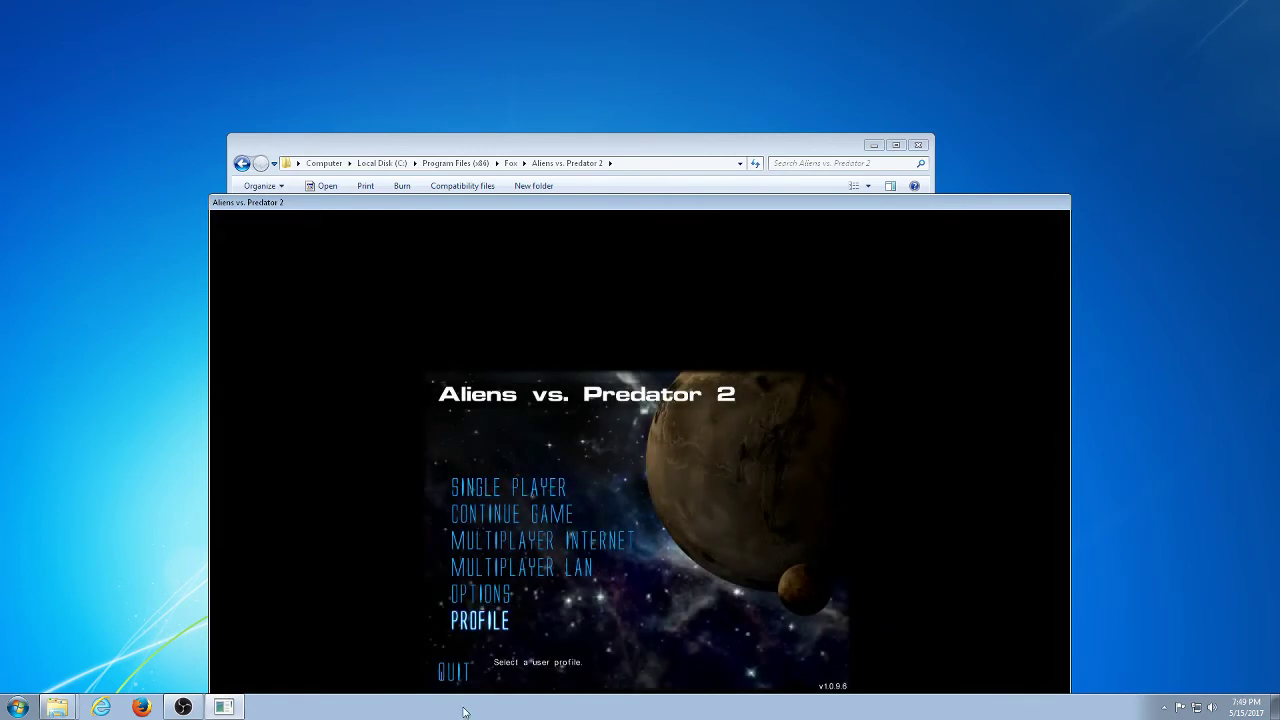
# Choose QUIT from the Aliens vs. Predator 2 main menu.
pyautogui.click(453, 672)
# Confirm quitting the game, then permanently delete AvP2Launch.bat with Shift+Delete.
pyautogui.click(615, 599)
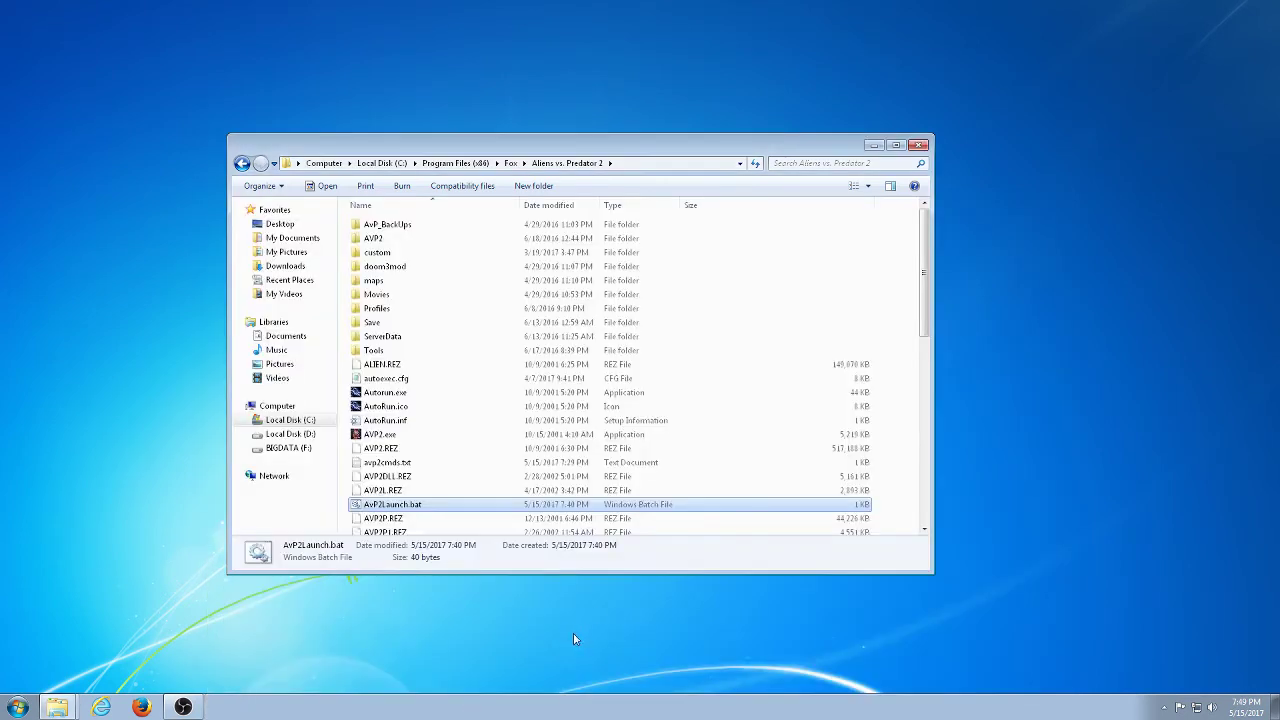
pyautogui.click(425, 490)
pyautogui.click(425, 504)
pyautogui.hotkey('shift', 'Delete')
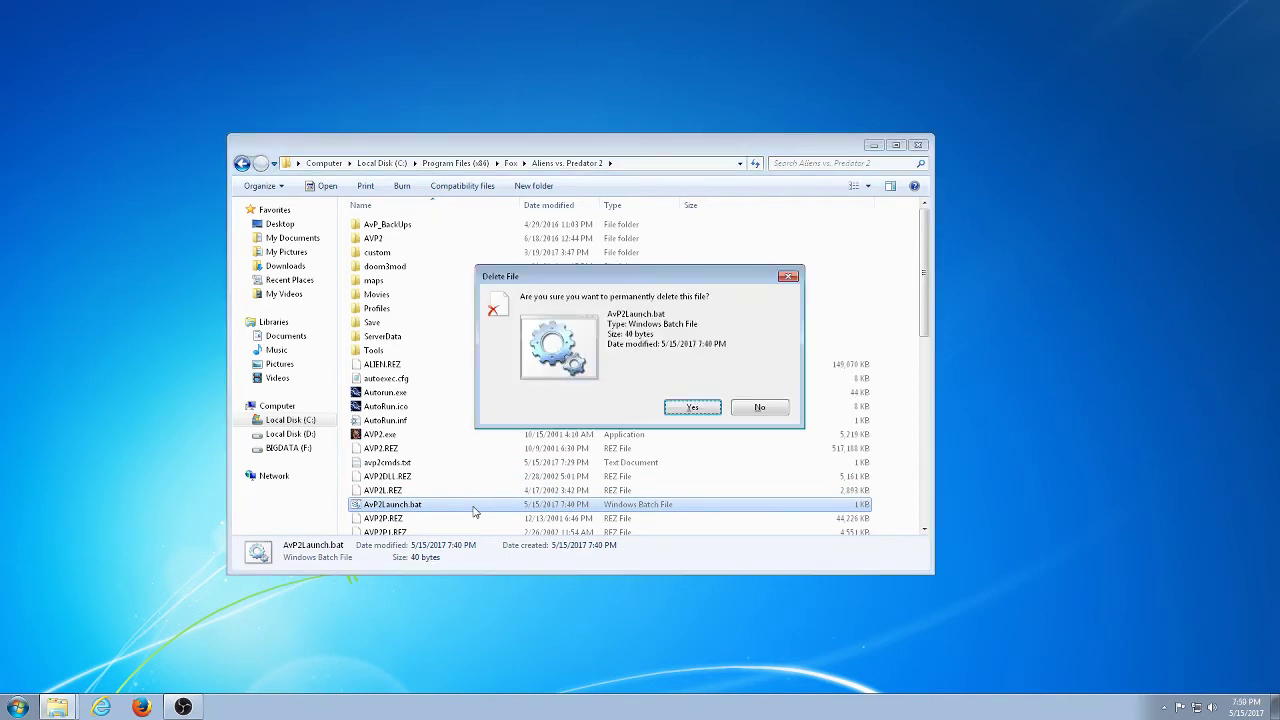
pyautogui.press('Return')
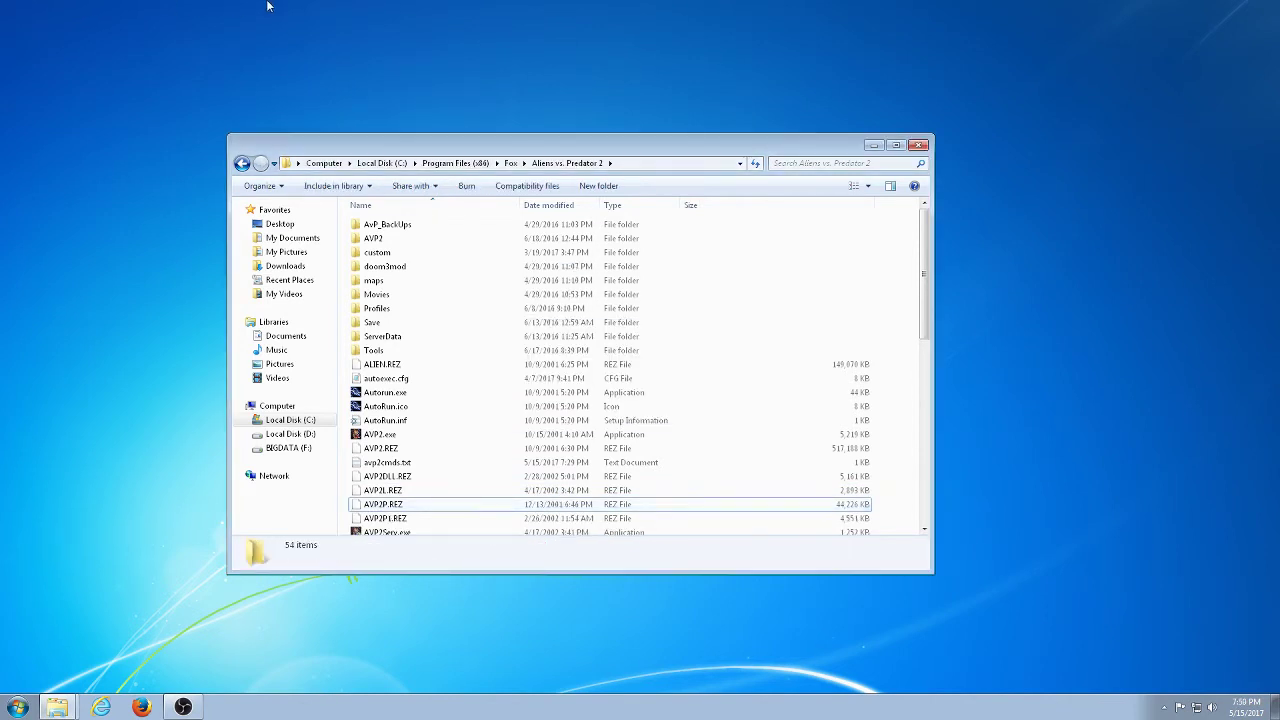
# Reopen Explorer at C:\Program Files (x86)\Fox\Aliens vs. Predator 2.
pyautogui.click(918, 145)
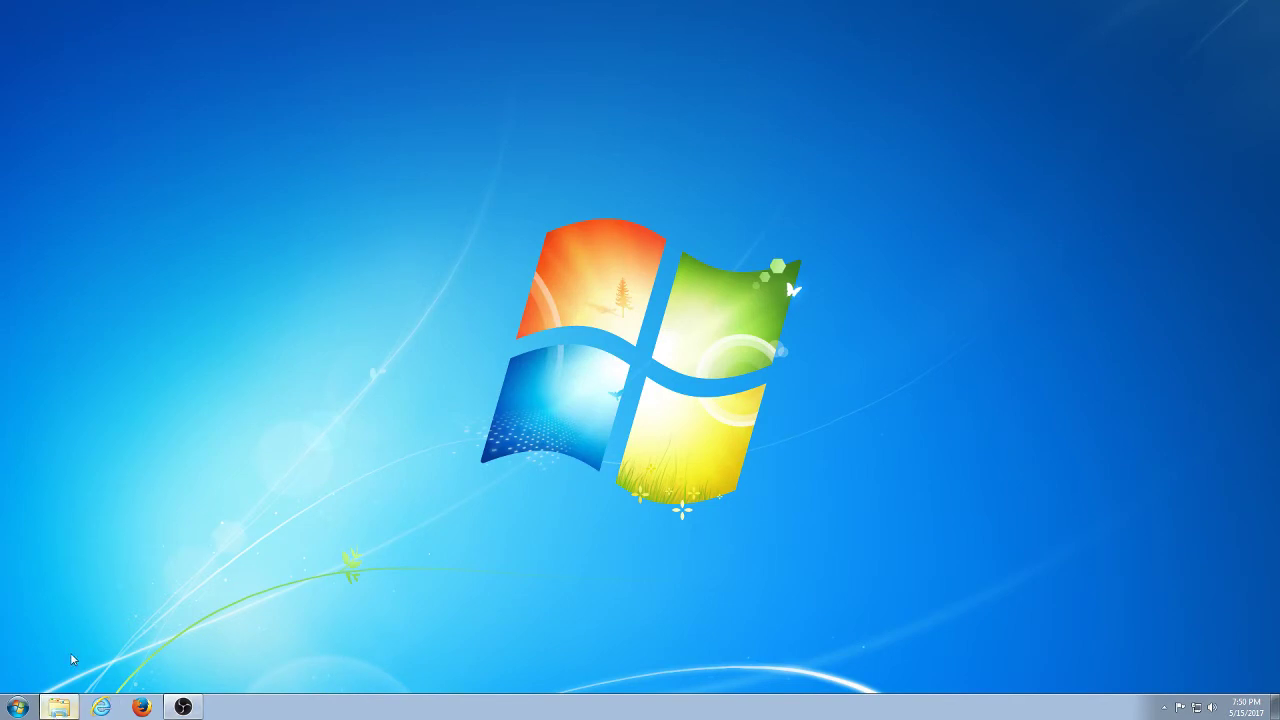
pyautogui.click(58, 707)
pyautogui.click(292, 420)
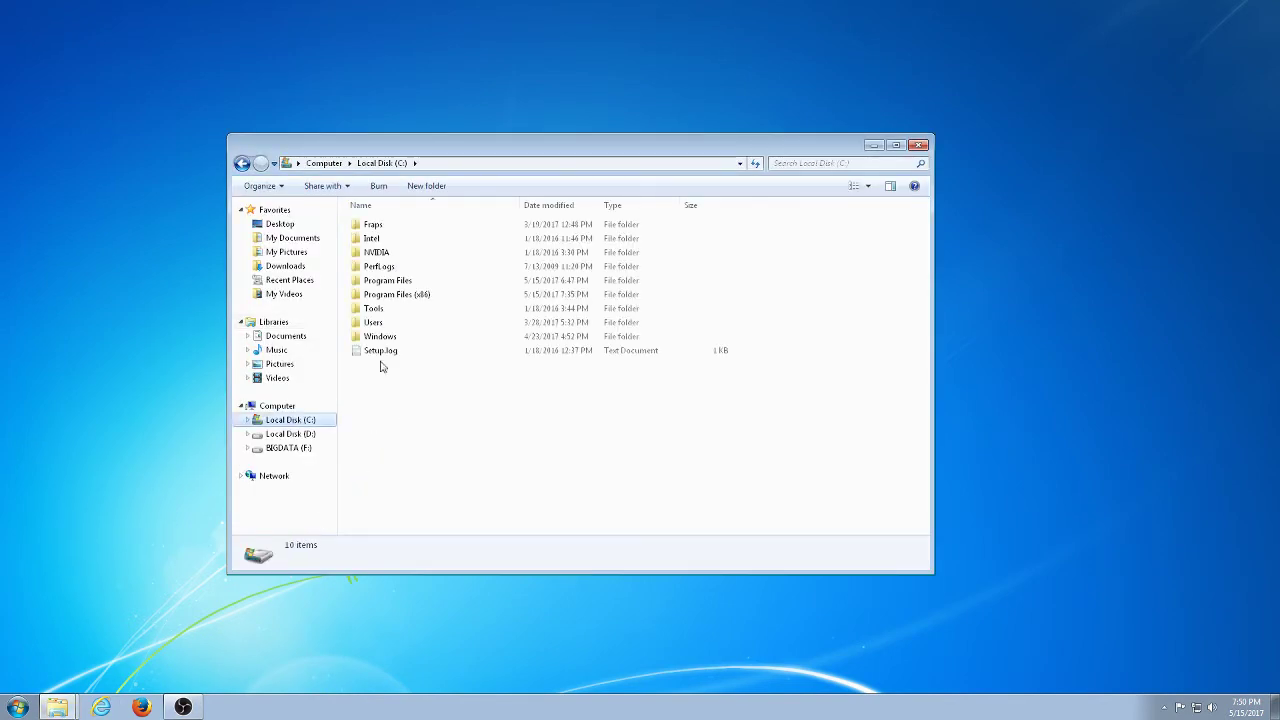
pyautogui.doubleClick(414, 290)
pyautogui.doubleClick(391, 328)
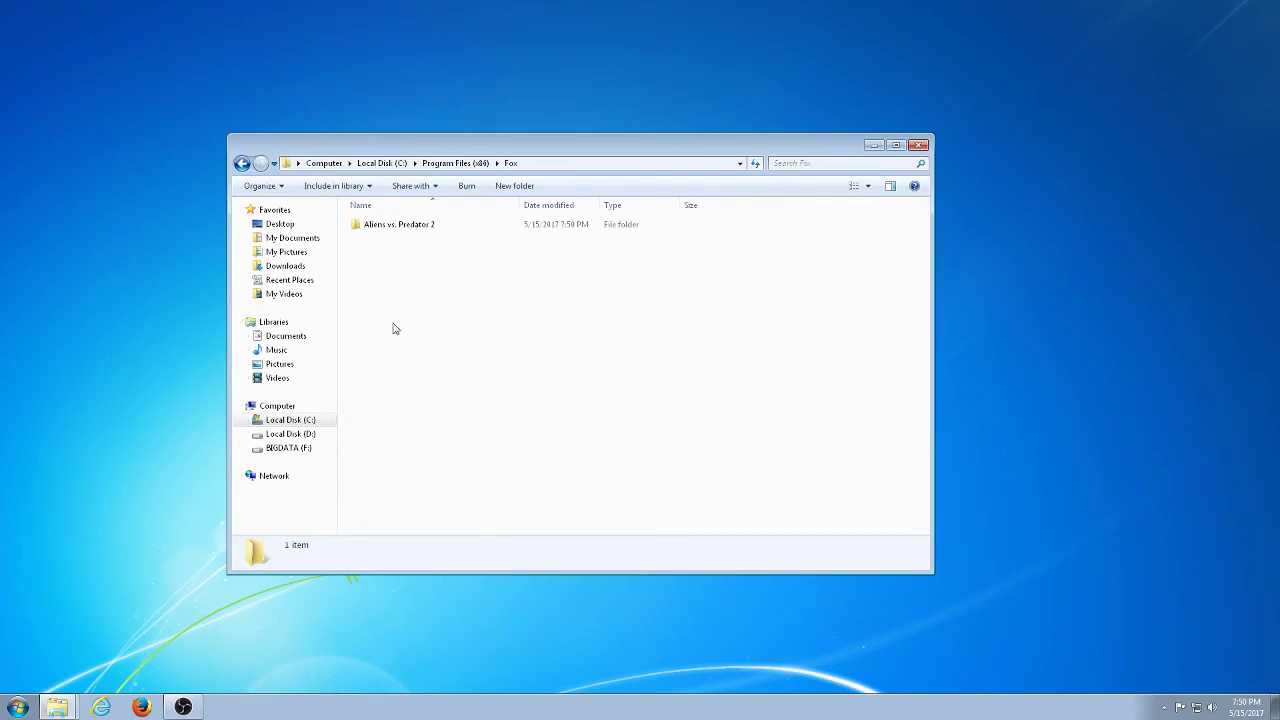
pyautogui.doubleClick(426, 229)
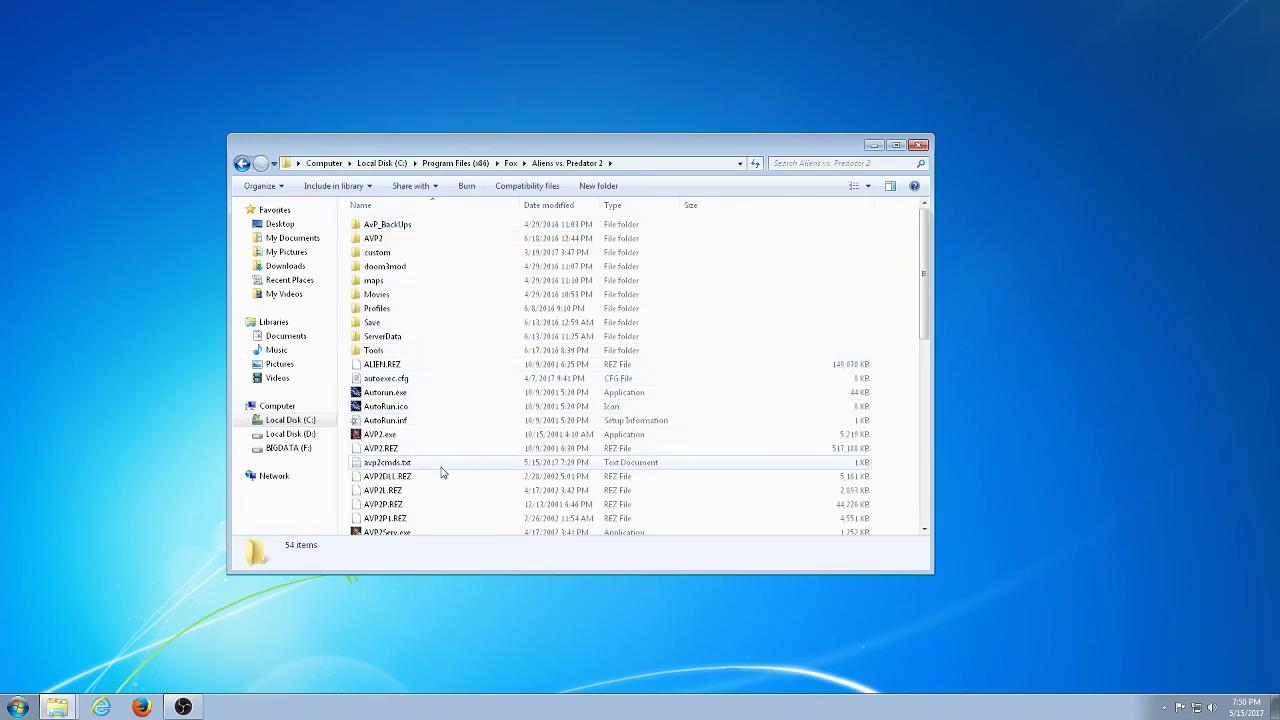
# Add a new text document to the folder and rename it AvP2Launch.bat, accepting the extension change.
pyautogui.rightClick(900, 407)
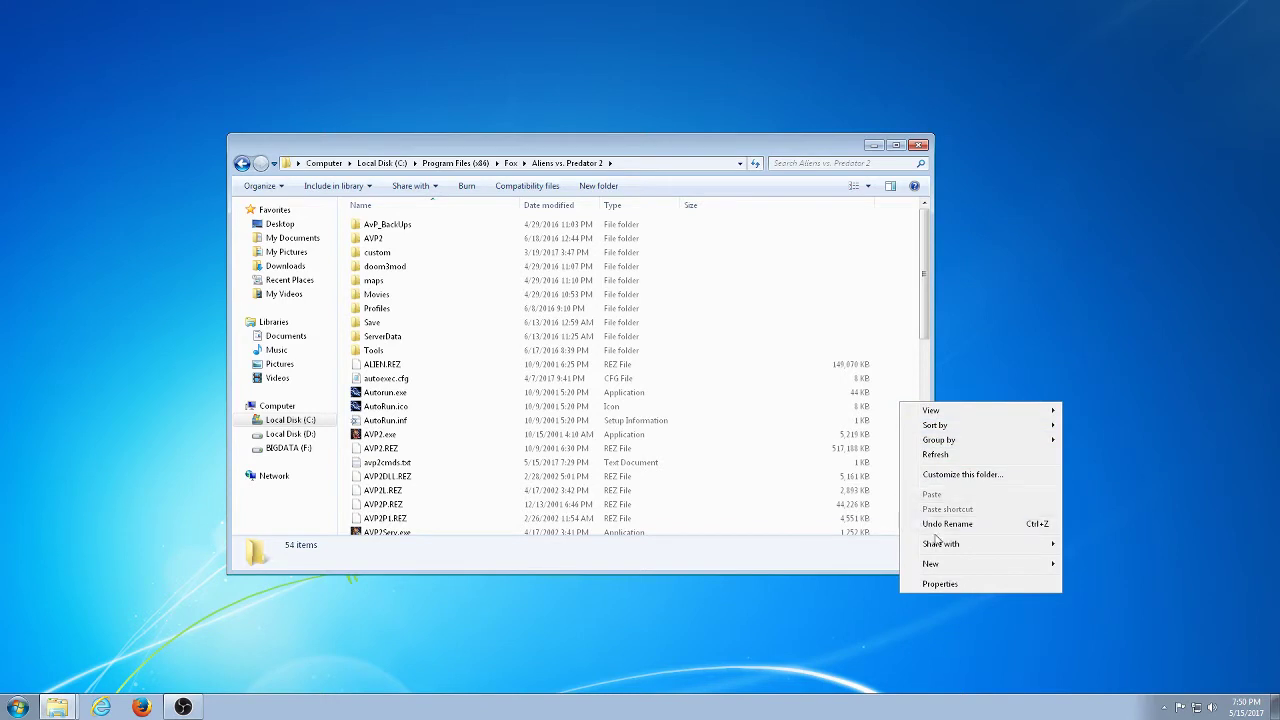
pyautogui.moveTo(948, 566)
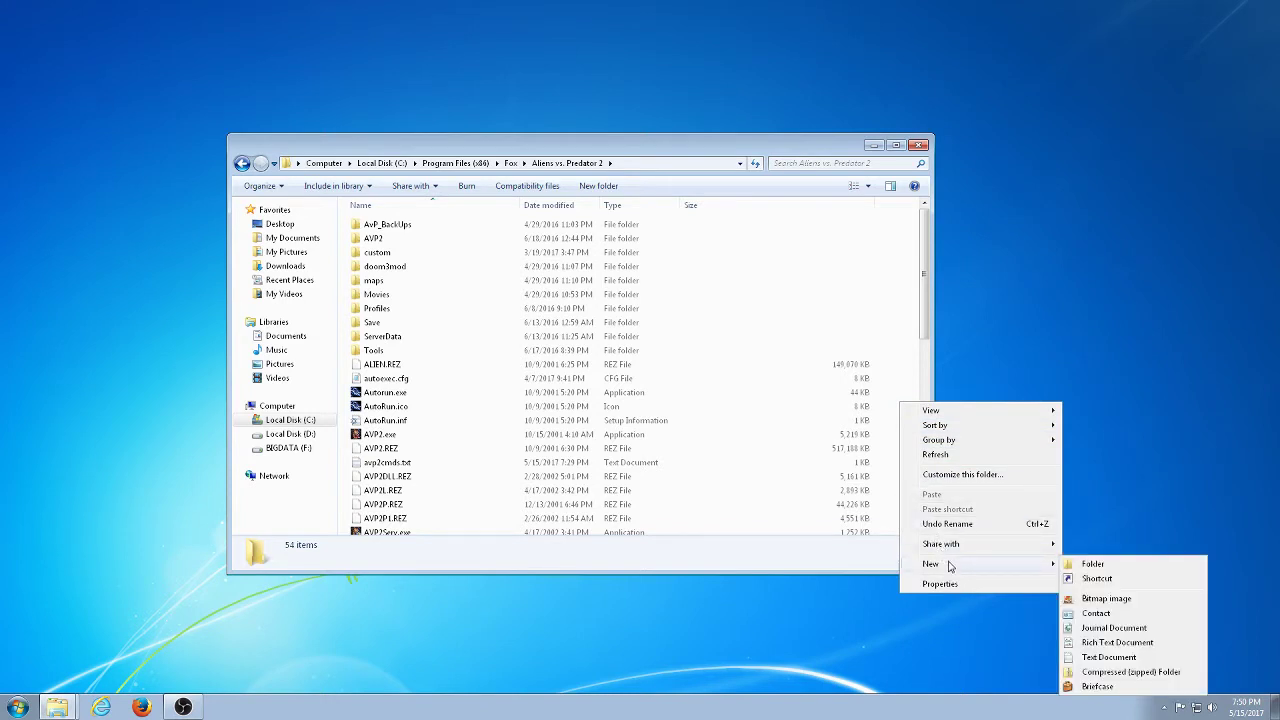
pyautogui.click(1088, 658)
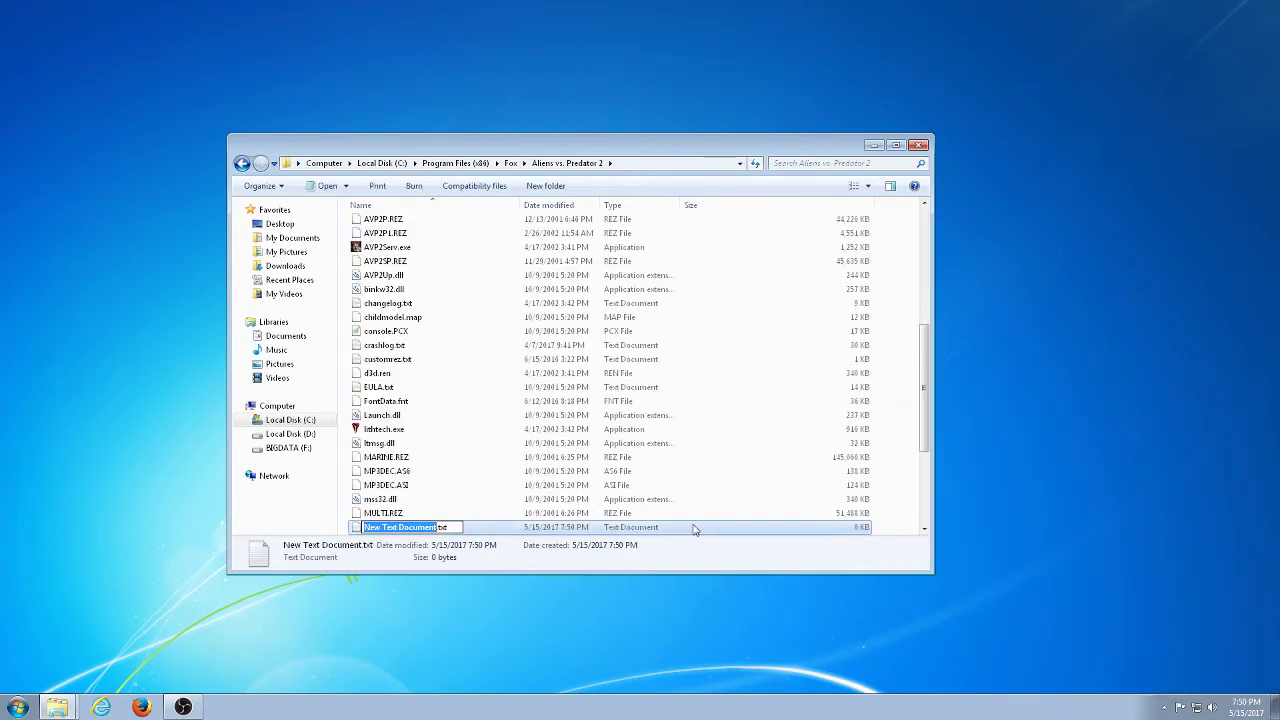
pyautogui.write('AvP2')
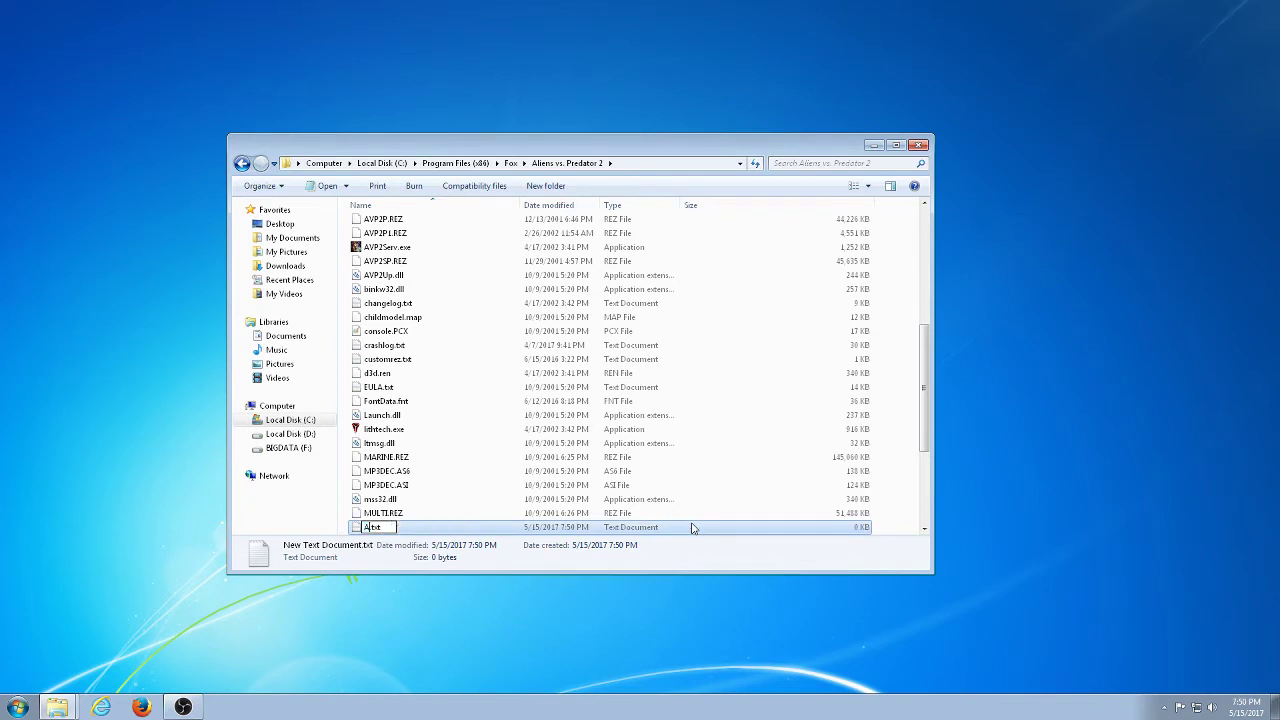
pyautogui.write('Launch')
pyautogui.press('Delete')
pyautogui.press('Delete')
pyautogui.press('Delete')
pyautogui.press('Delete')
pyautogui.write('.bat')
pyautogui.press('Return')
pyautogui.press('Return')
pyautogui.scroll(7, 600, 450)
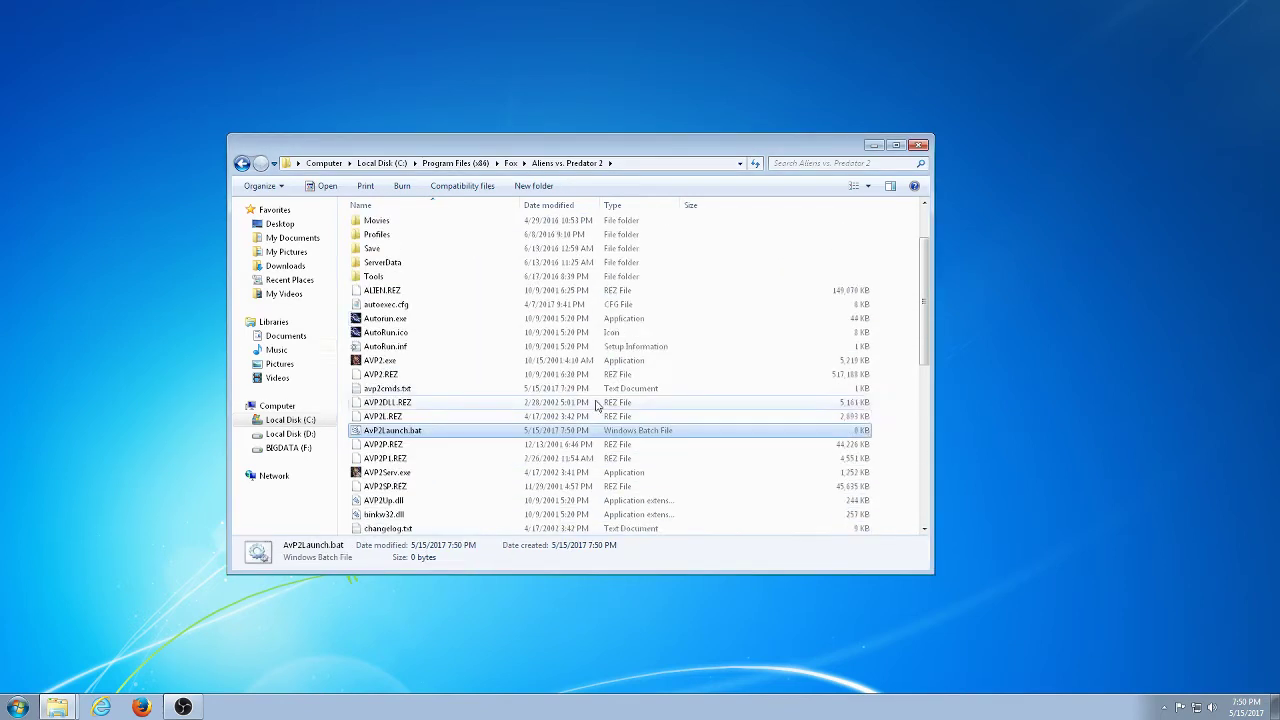
# Edit AvP2Launch.bat in Notepad, pasting the line 'START lithtech.exe -cmdfile avp2cmds.txt'.
pyautogui.rightClick(406, 508)
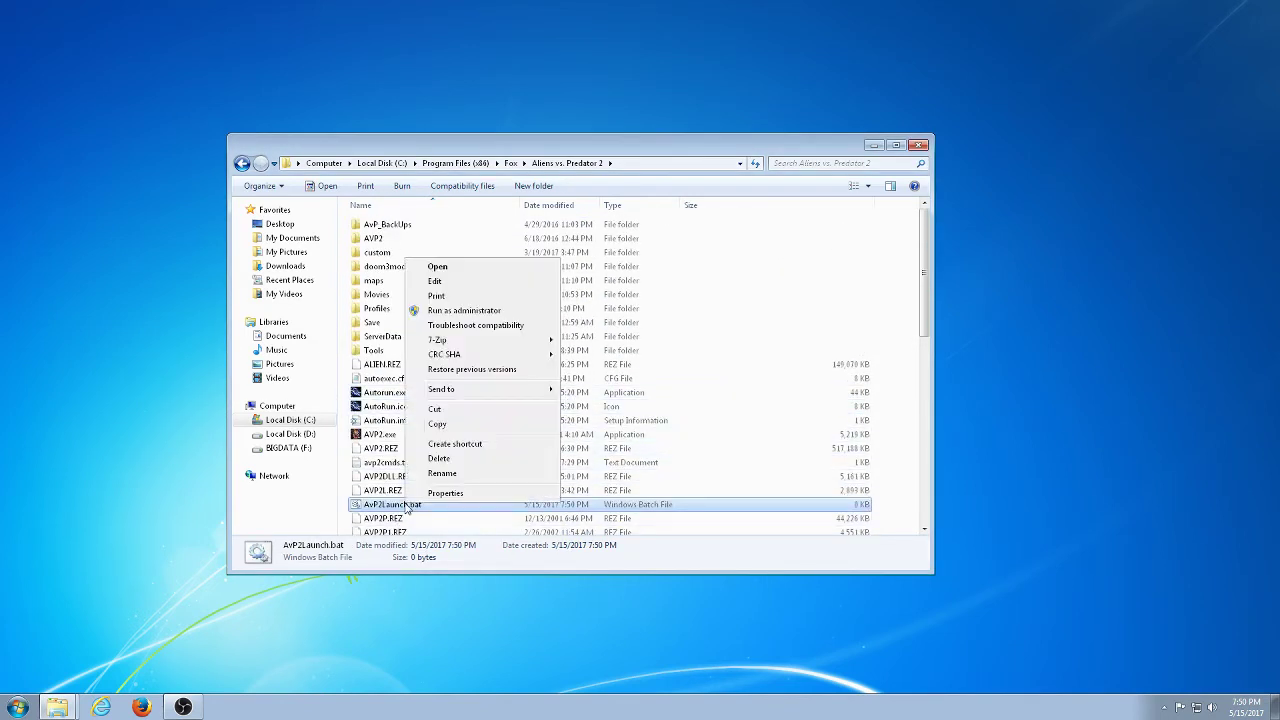
pyautogui.click(478, 286)
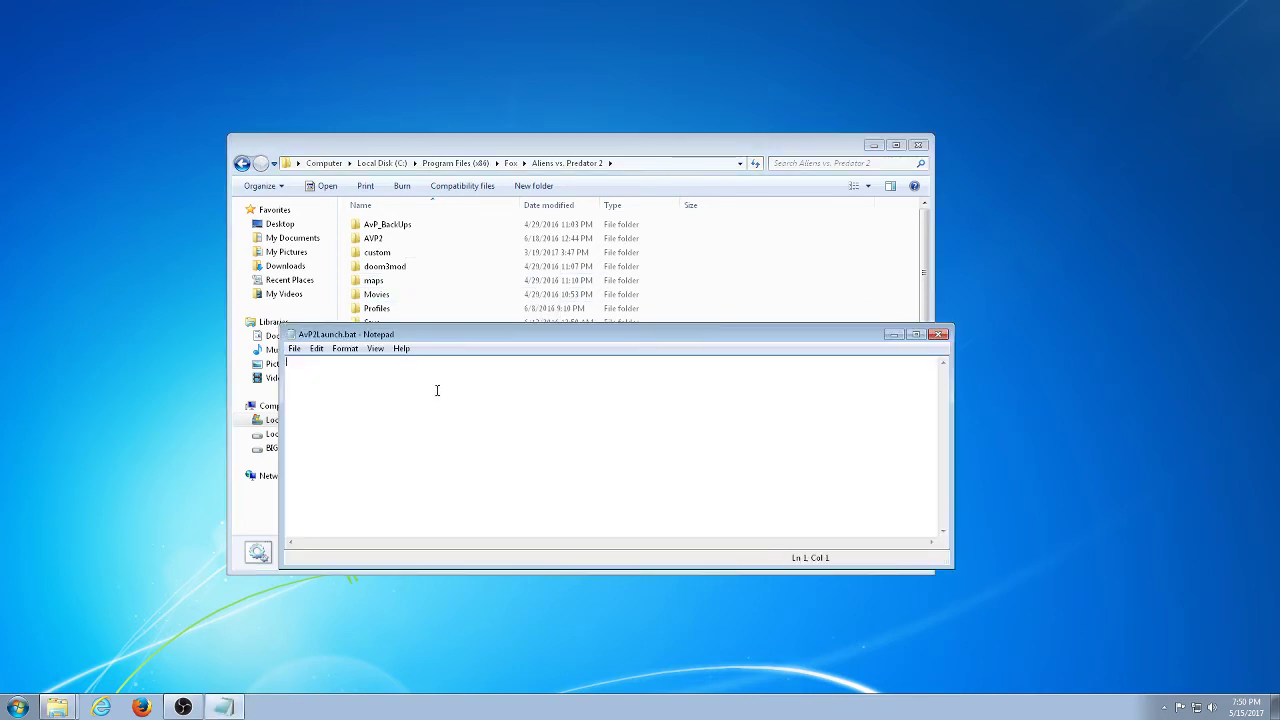
pyautogui.write('START lithtech.exe -cmdfile avp2cmds.txt')
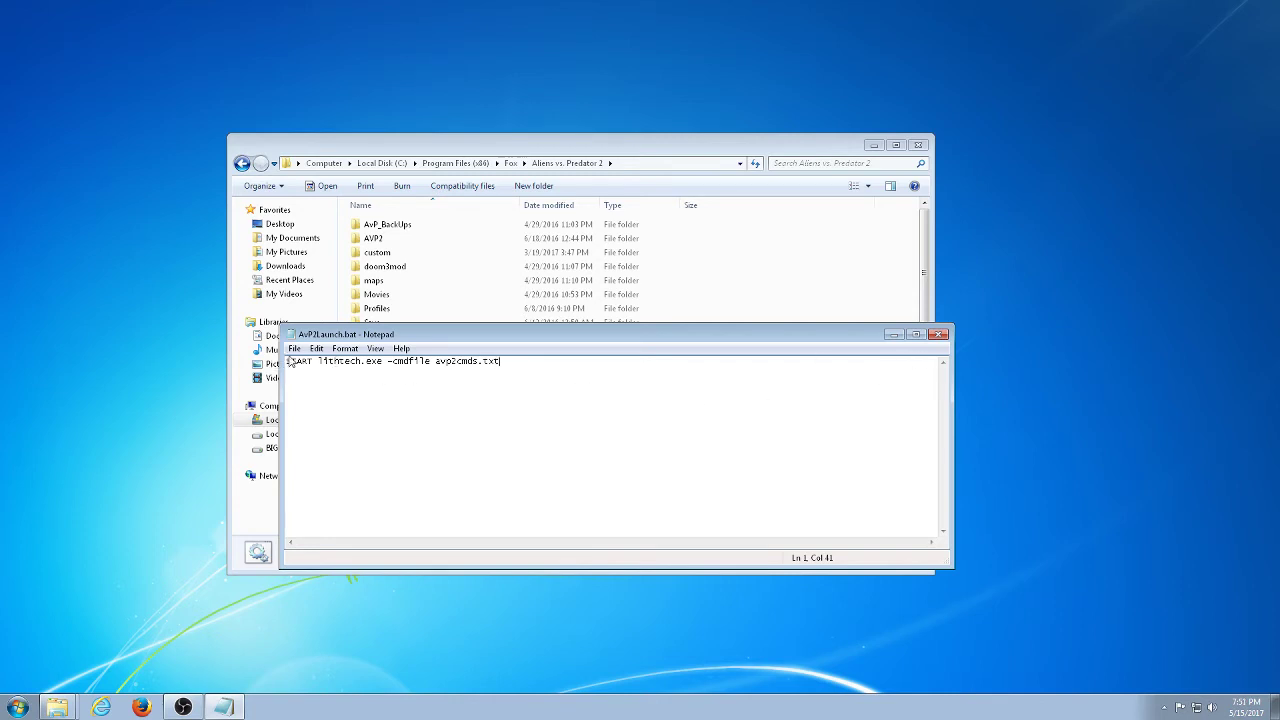
# Save the batch file and close Notepad.
pyautogui.click(294, 348)
pyautogui.click(331, 399)
pyautogui.click(940, 336)
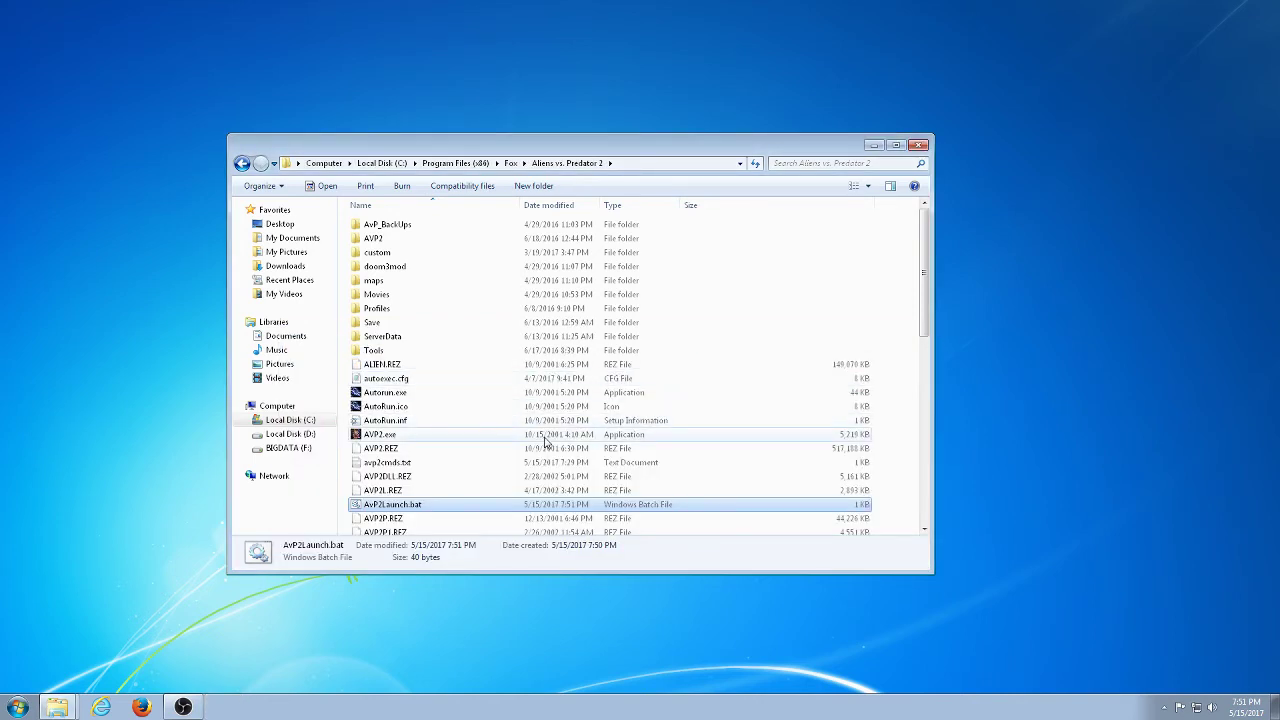
# Test-run the new AvP2Launch.bat, then select avp2cmds.txt in the file list.
pyautogui.doubleClick(408, 509)
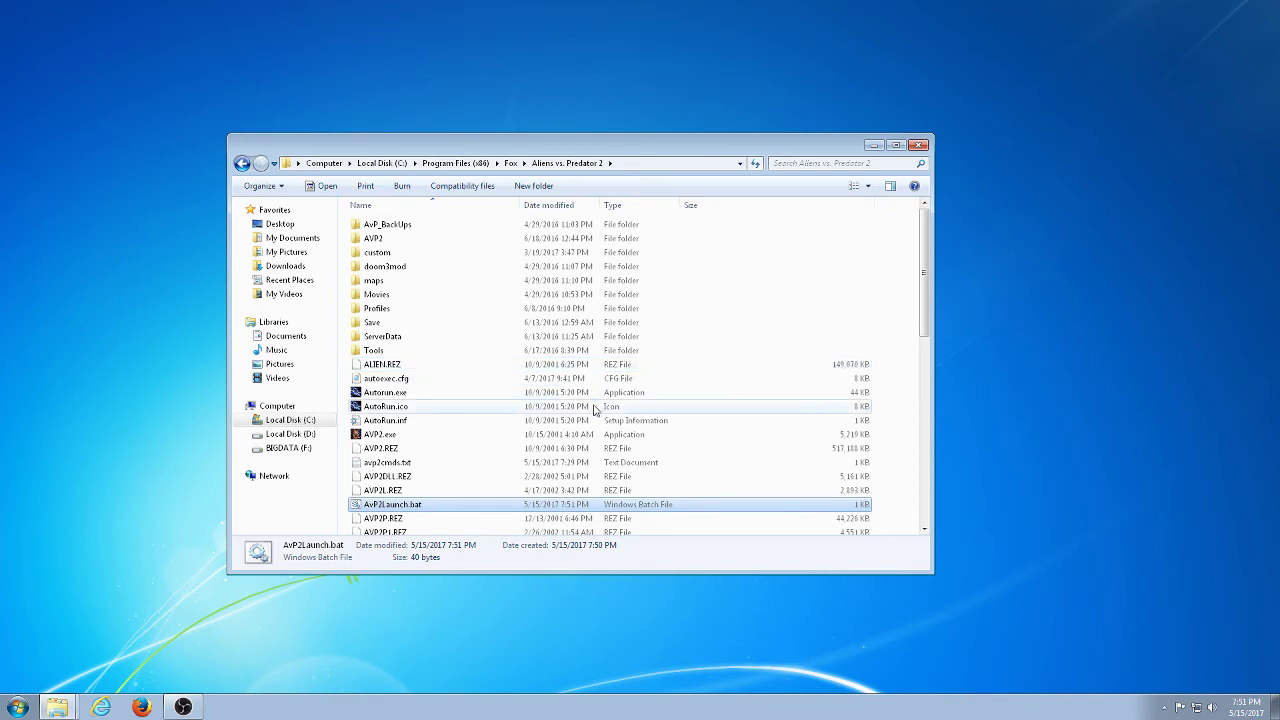
pyautogui.click(449, 464)
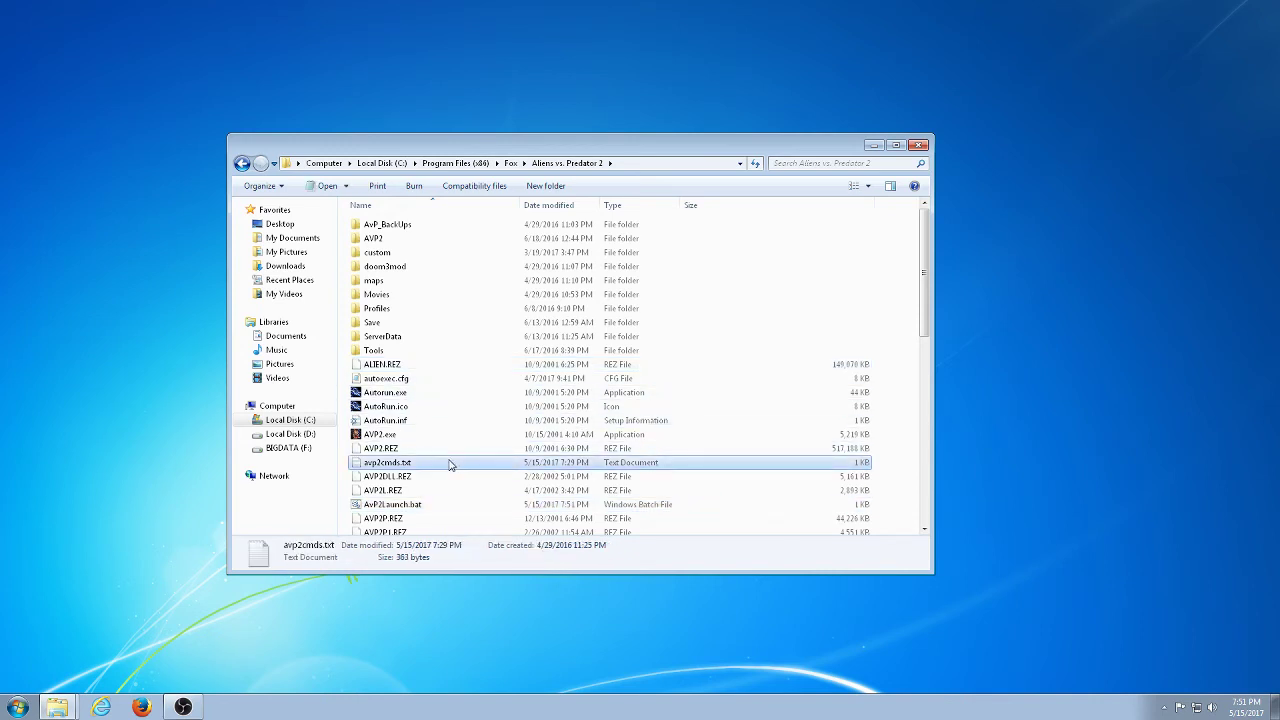
# Launch the game via AvP2Launch.bat, then quit from the main menu and confirm YES.
pyautogui.doubleClick(416, 506)
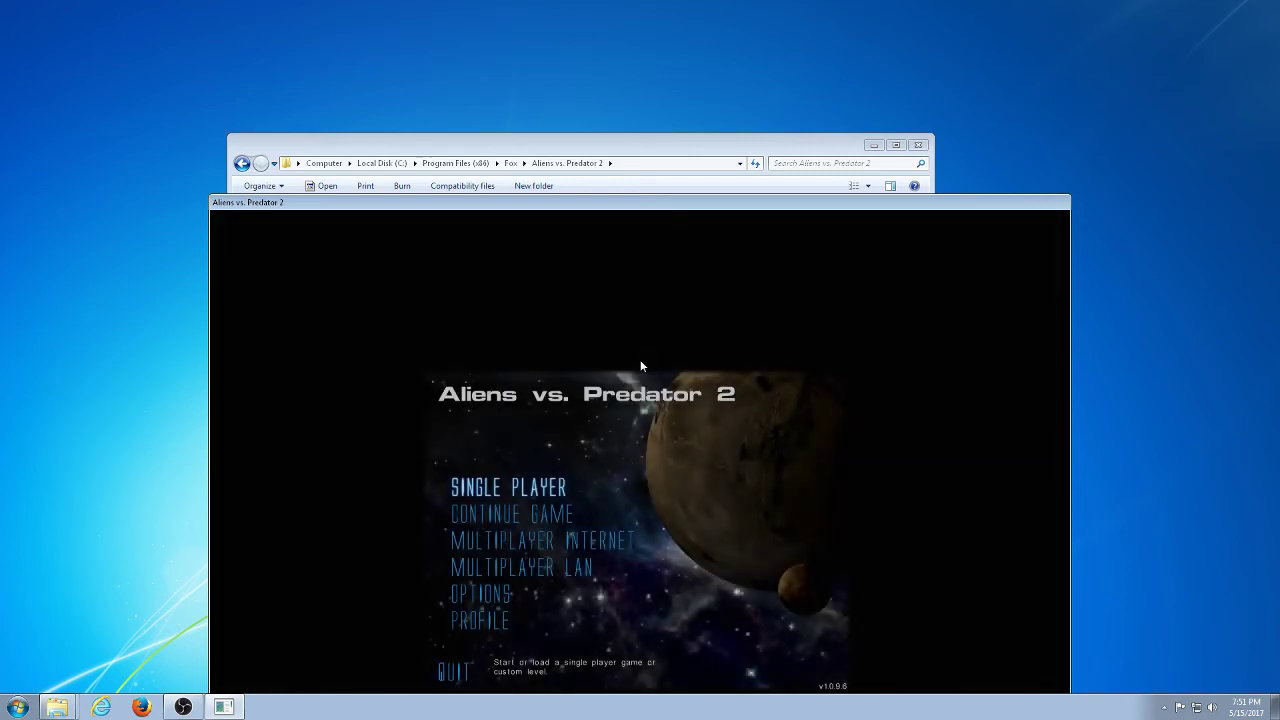
pyautogui.click(460, 680)
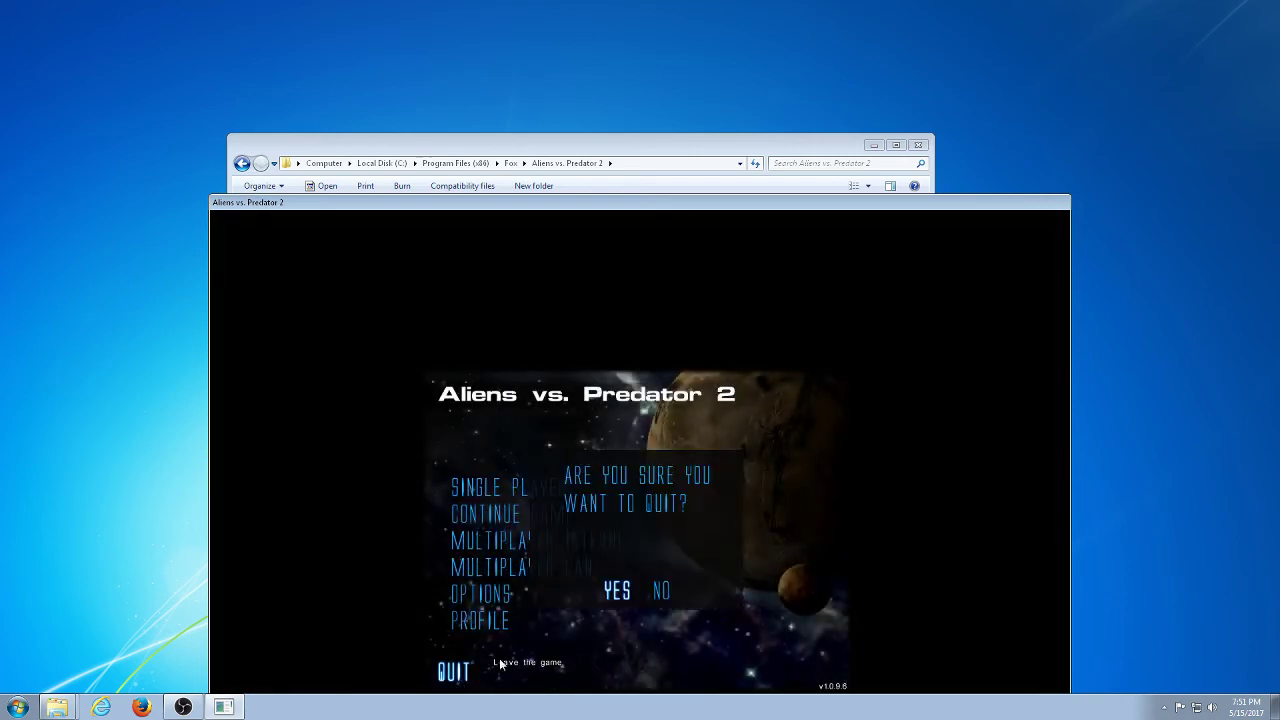
pyautogui.click(614, 596)
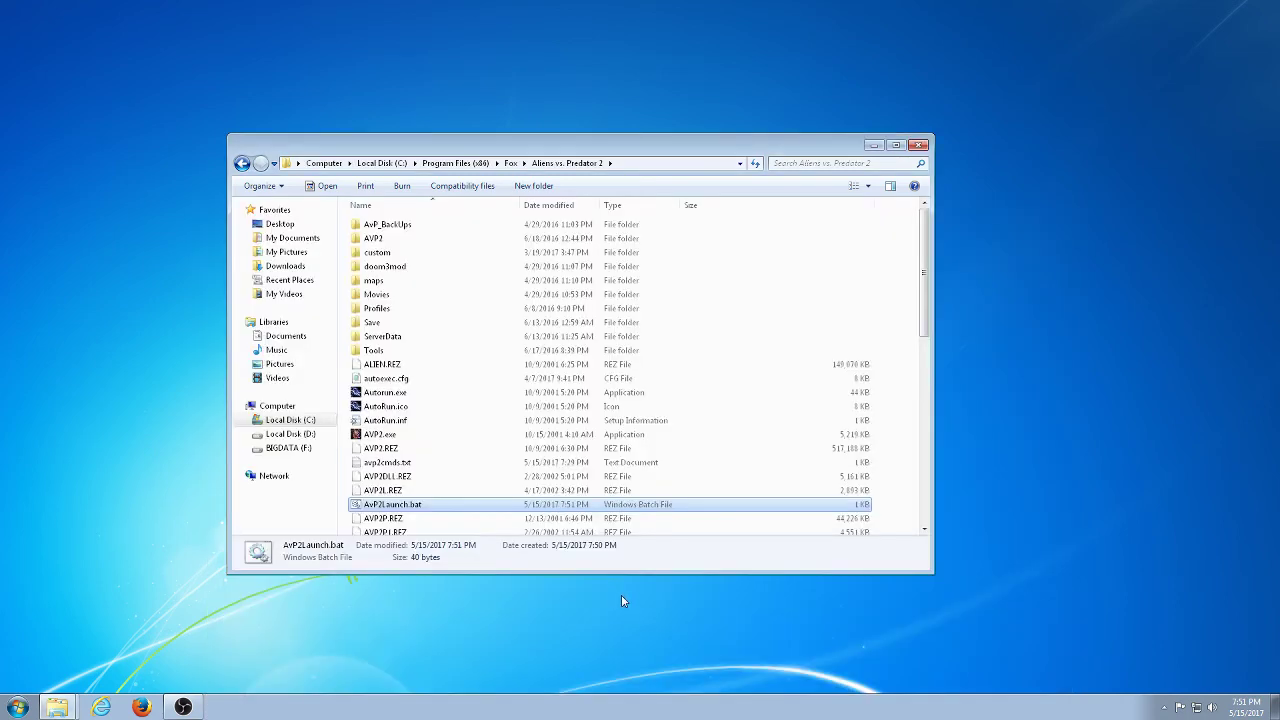